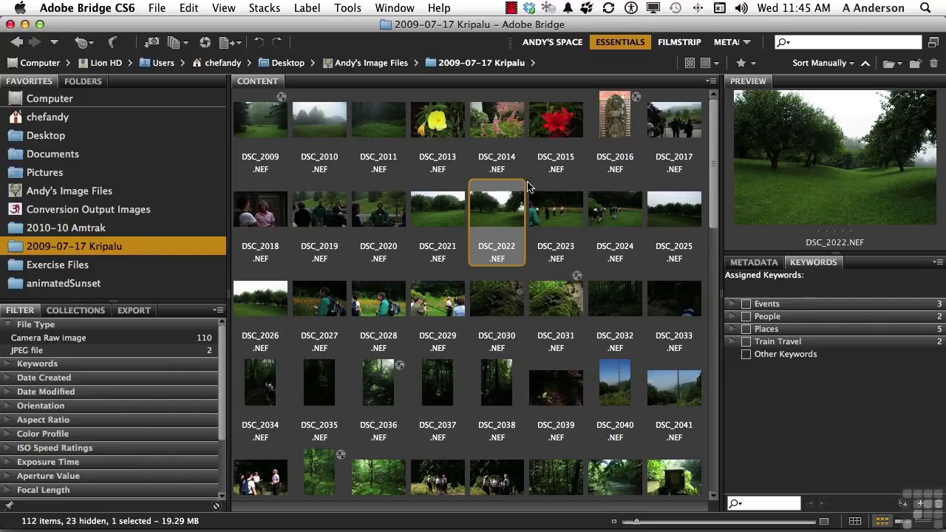
# Copy DSC_2022.NEF from the 2009-07-17 Kripalu folder into the Exercise Files favorite folder.
pyautogui.click(558, 212)
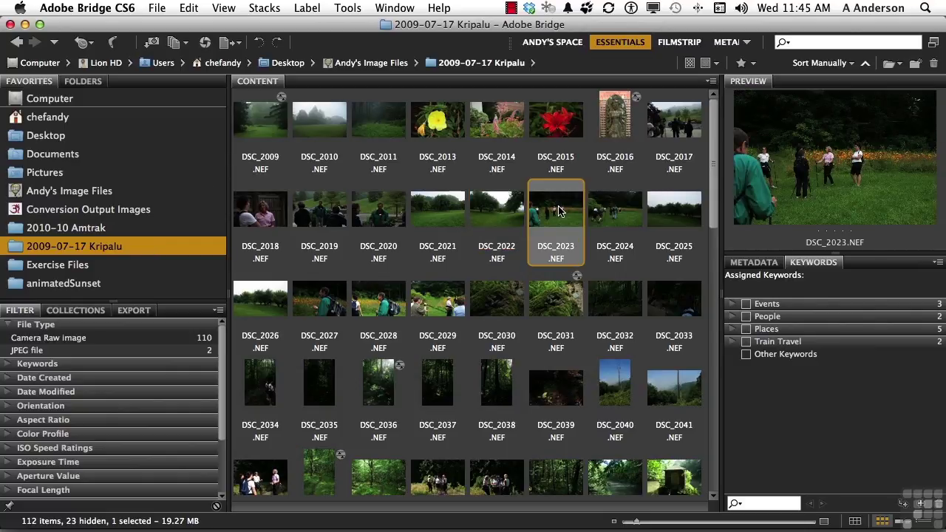
pyautogui.click(509, 217)
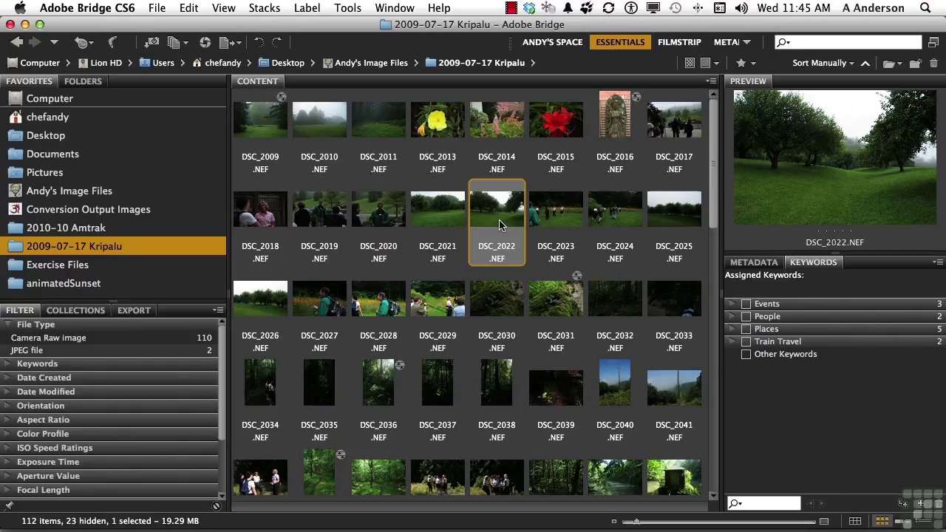
pyautogui.moveTo(499, 225); pyautogui.dragTo(107, 268)
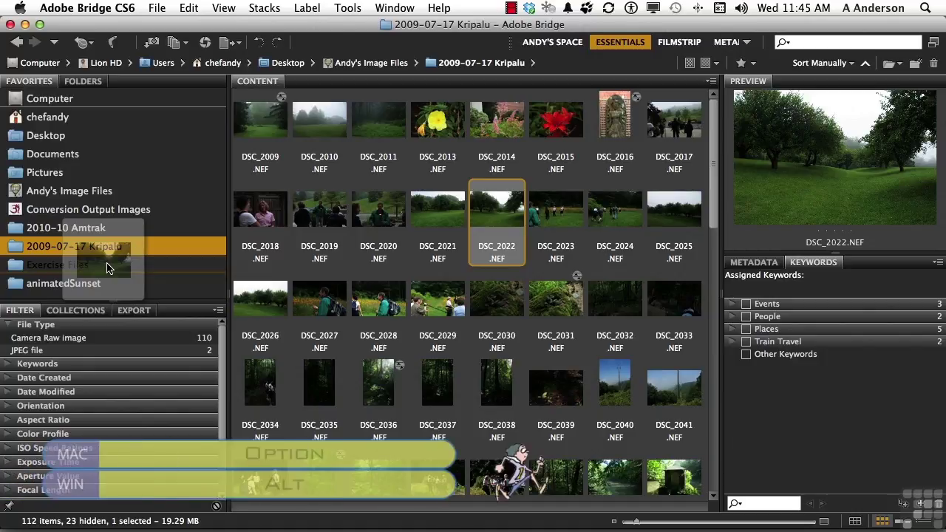
pyautogui.press('alt')
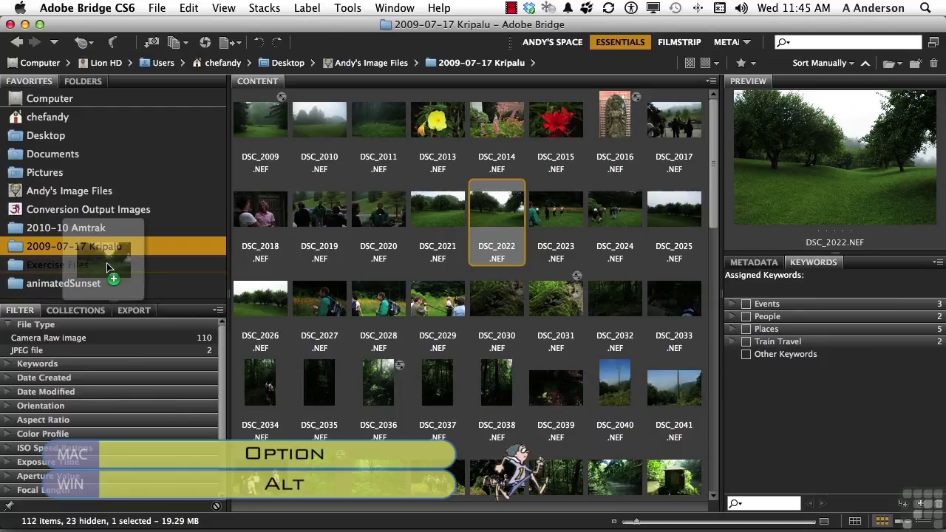
pyautogui.moveTo(106, 268); pyautogui.dragTo(106, 268)
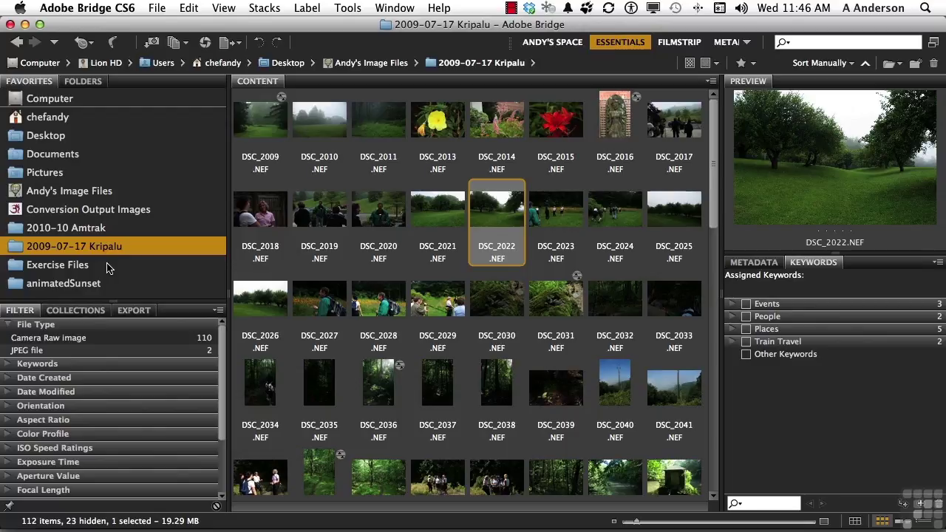
pyautogui.click(505, 249)
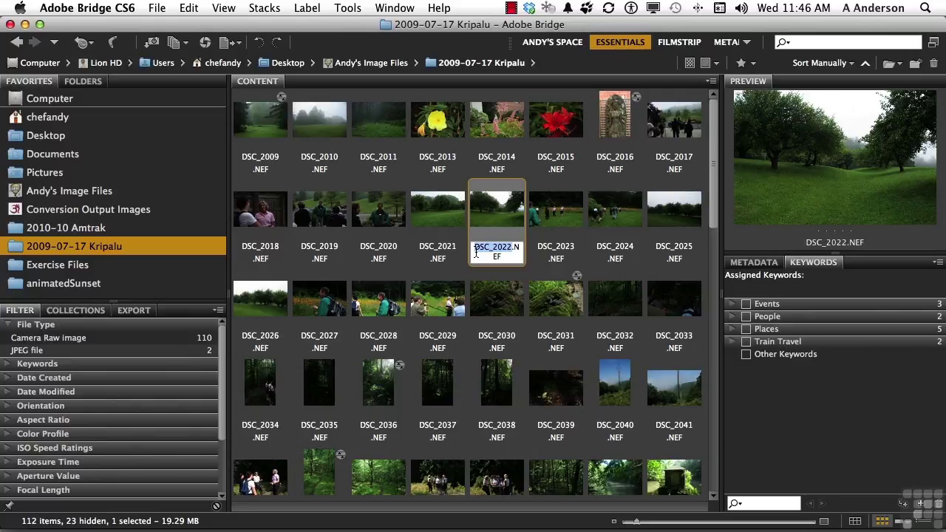
pyautogui.click(476, 254)
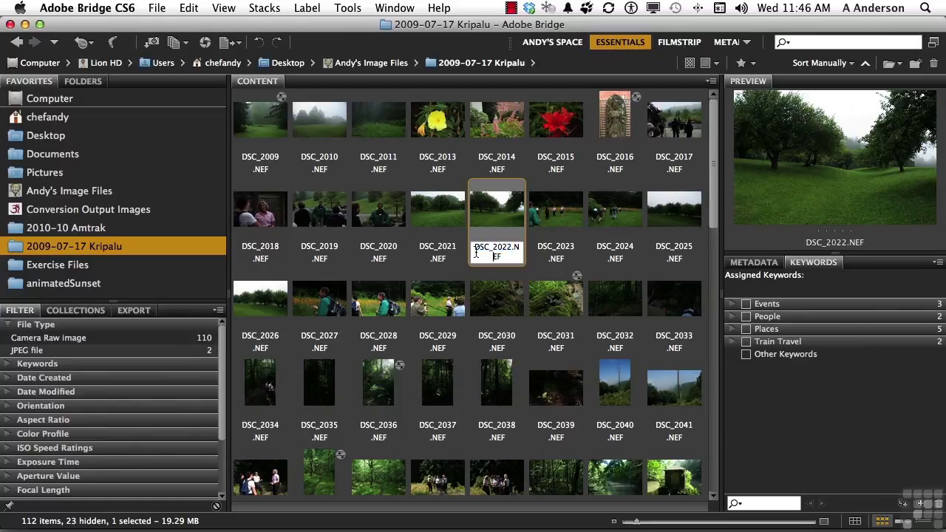
pyautogui.click(486, 214)
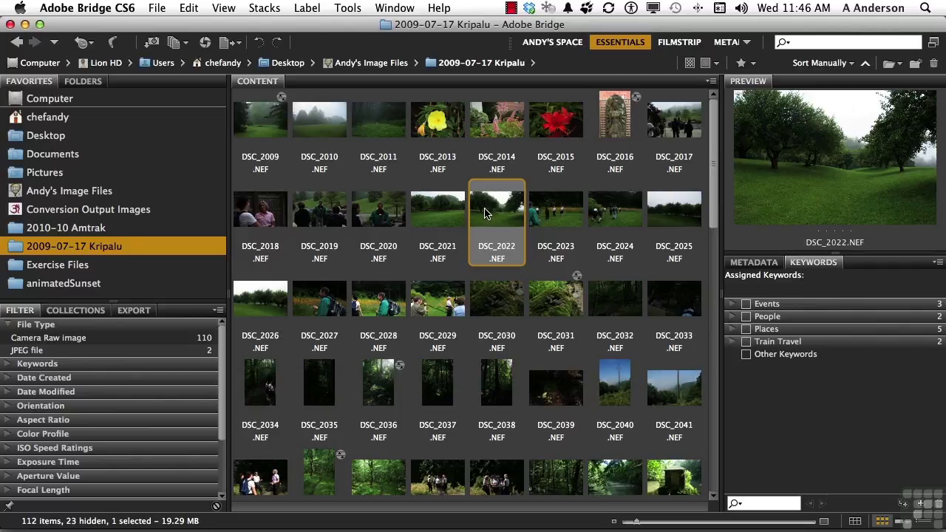
# Filter the folder to JPEG and Camera Raw files and jump to the first file whose name starts with dscn.
pyautogui.click(59, 351)
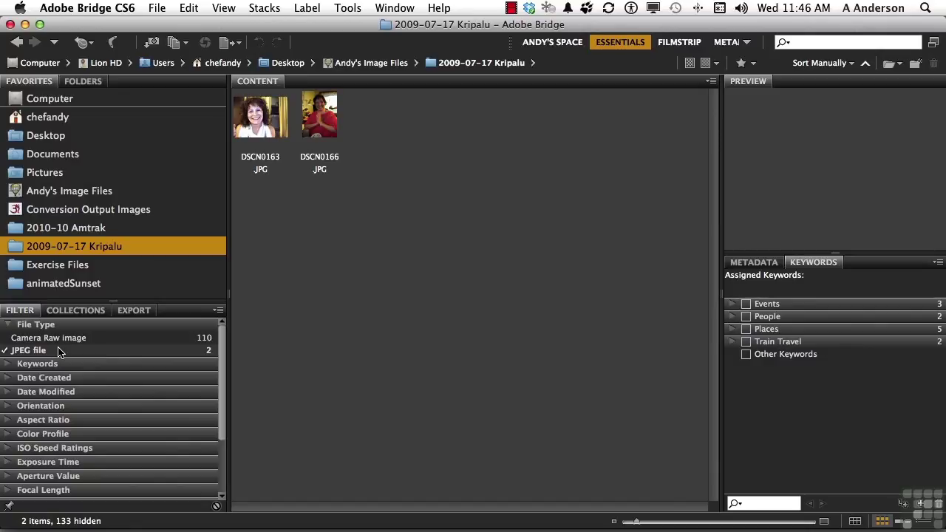
pyautogui.click(59, 338)
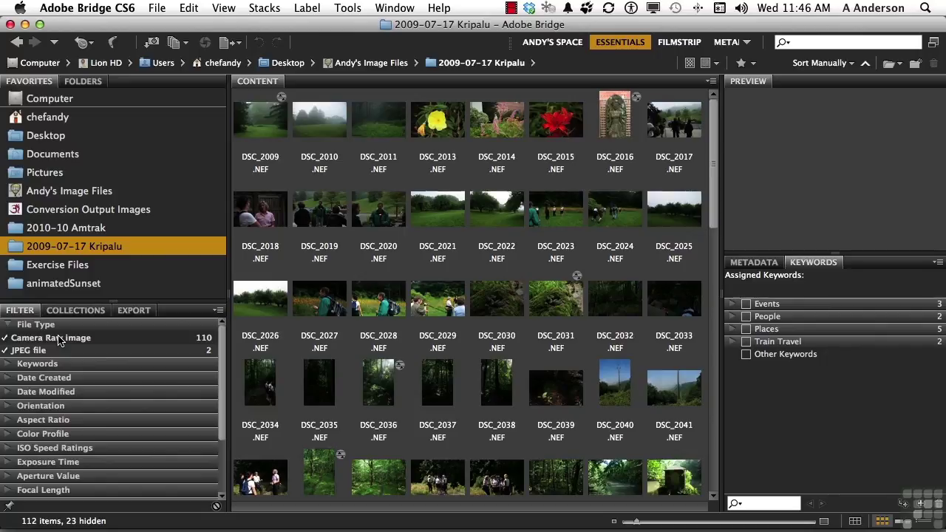
pyautogui.click(424, 203)
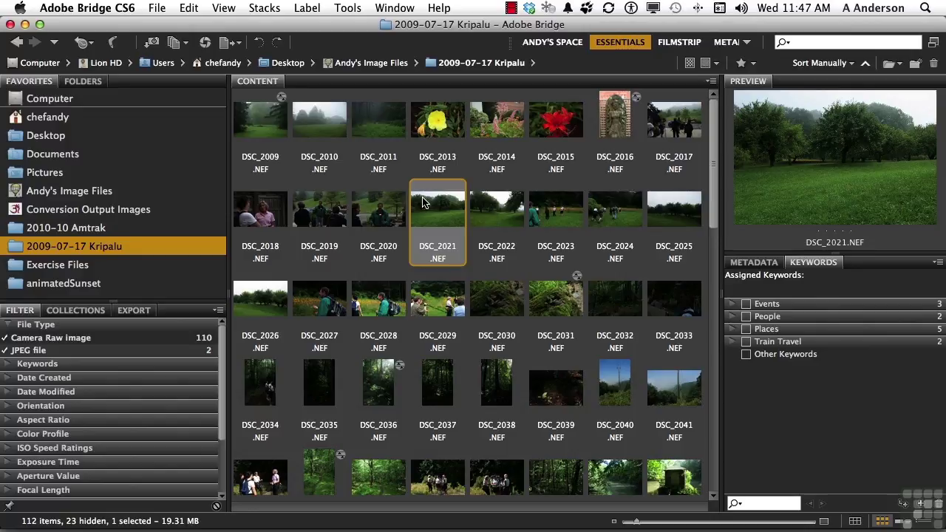
pyautogui.write('dscn')
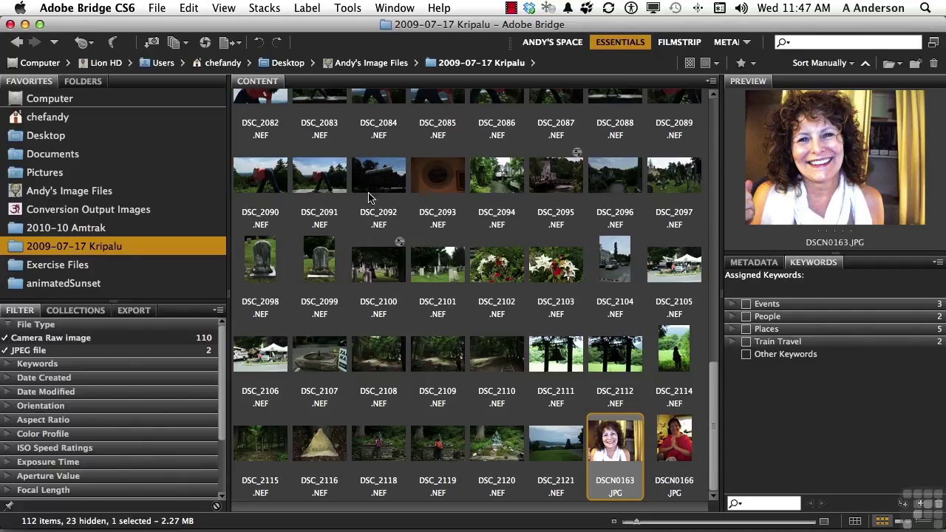
# Clear the JPEG and Camera Raw file type filters and select every image in the folder.
pyautogui.click(35, 353)
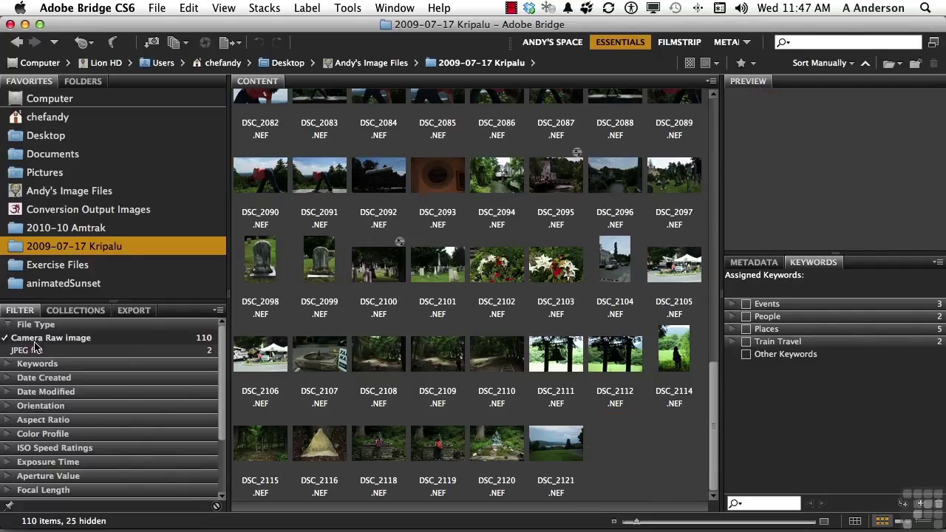
pyautogui.click(36, 338)
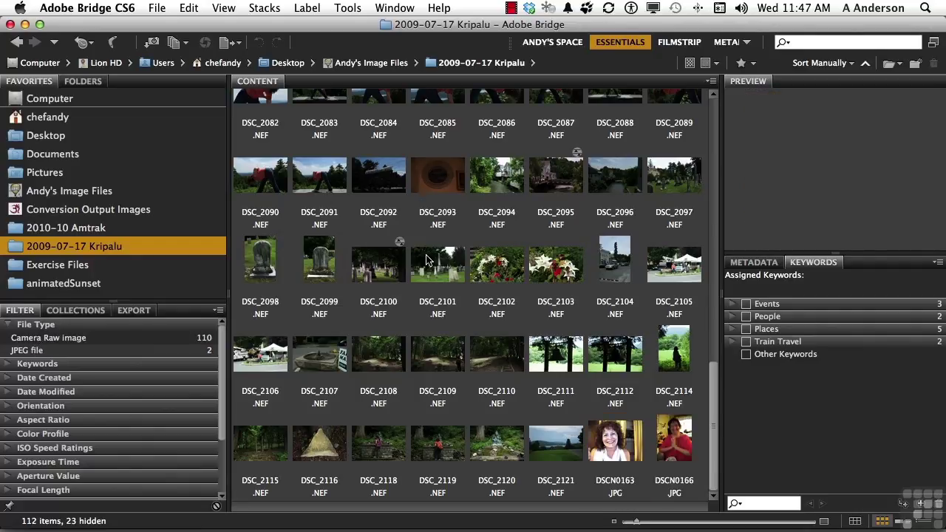
pyautogui.scroll(10, 425, 228)
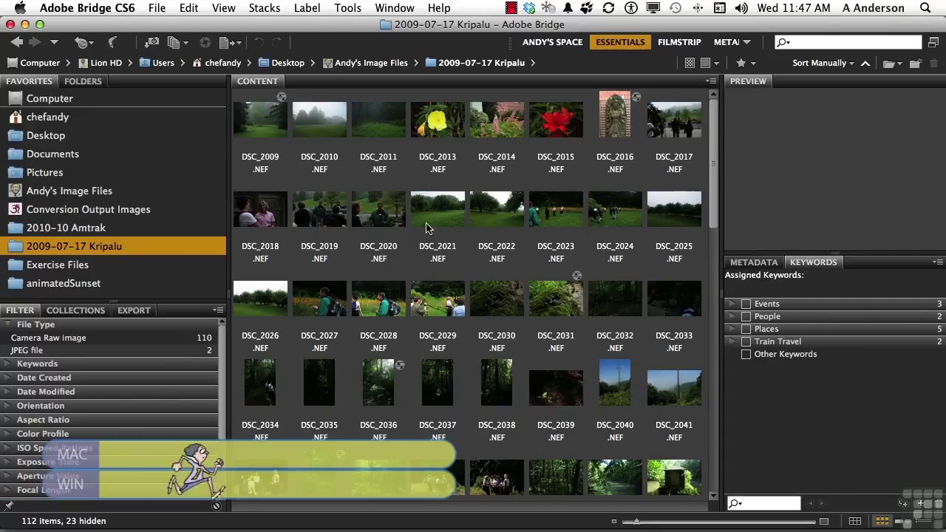
pyautogui.press('super+a')
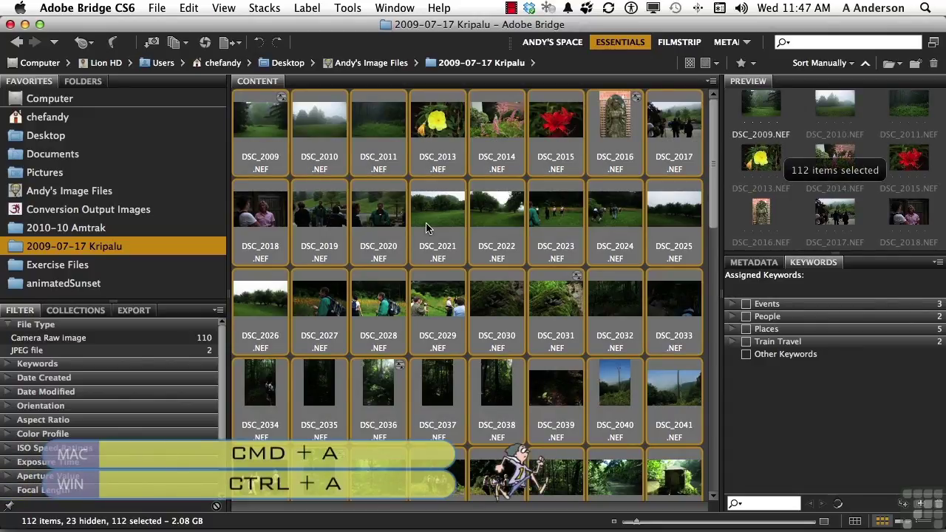
# Start a Batch Rename of the selected images and remove the sequence number, underscore text and date-time components from the new filename.
pyautogui.click(346, 9)
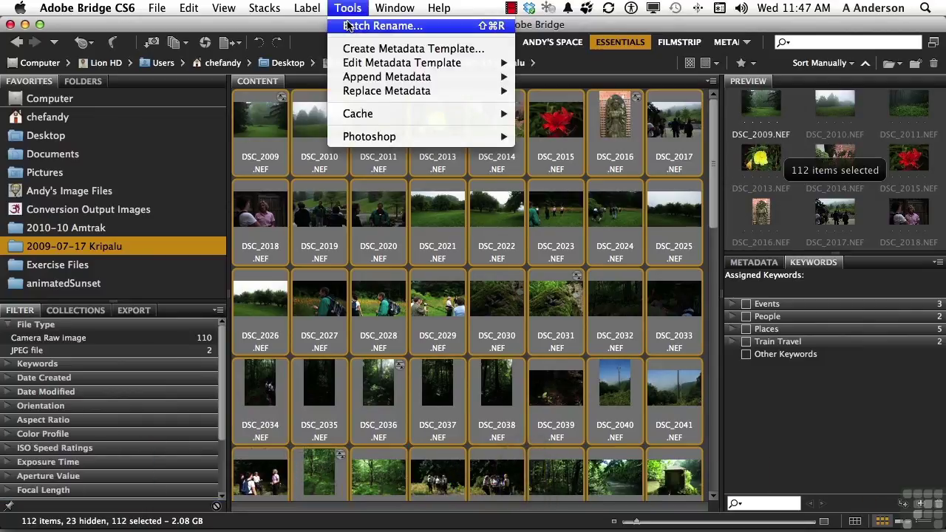
pyautogui.click(347, 26)
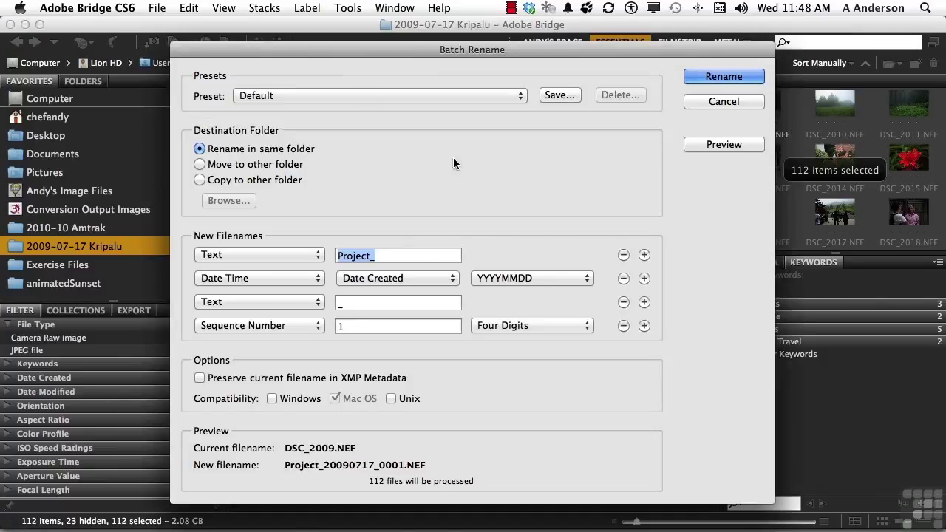
pyautogui.click(622, 326)
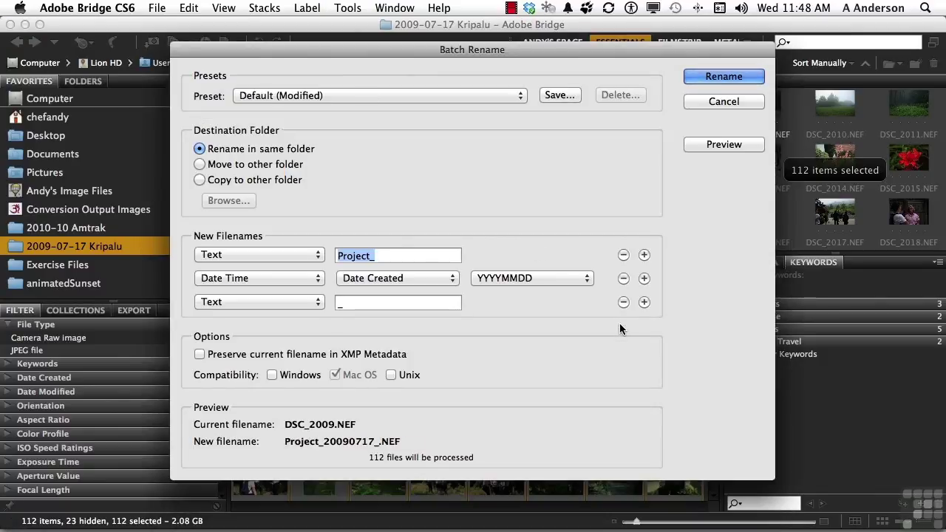
pyautogui.click(620, 305)
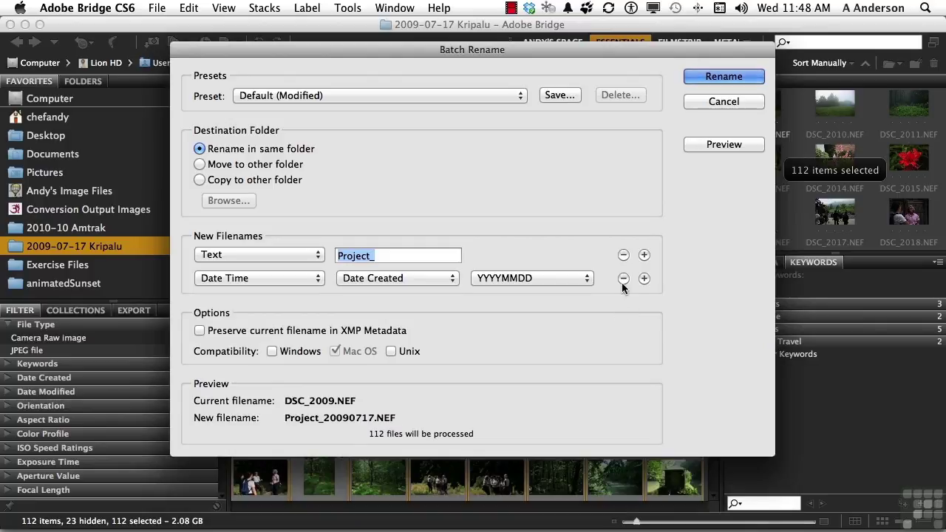
pyautogui.click(623, 279)
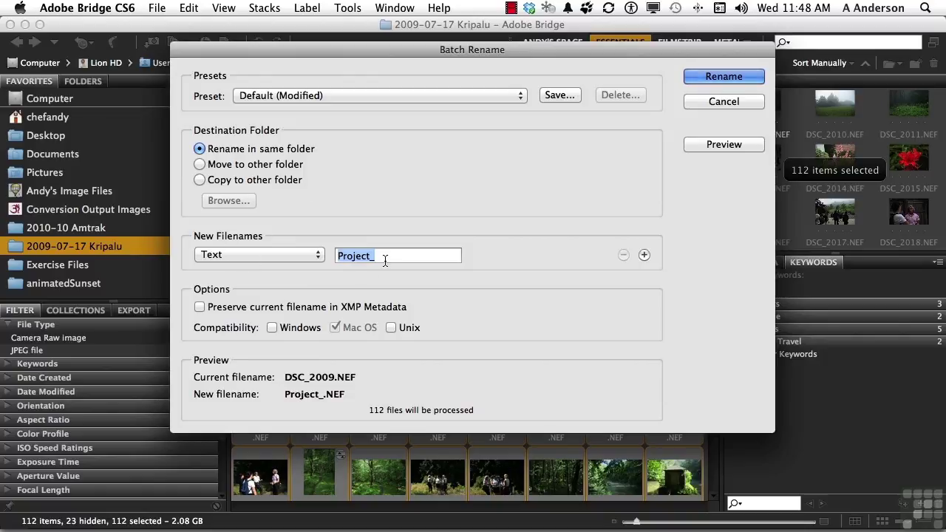
# Build the new filename from the text Kripalu followed by a four-digit sequence number.
pyautogui.write('Kri')
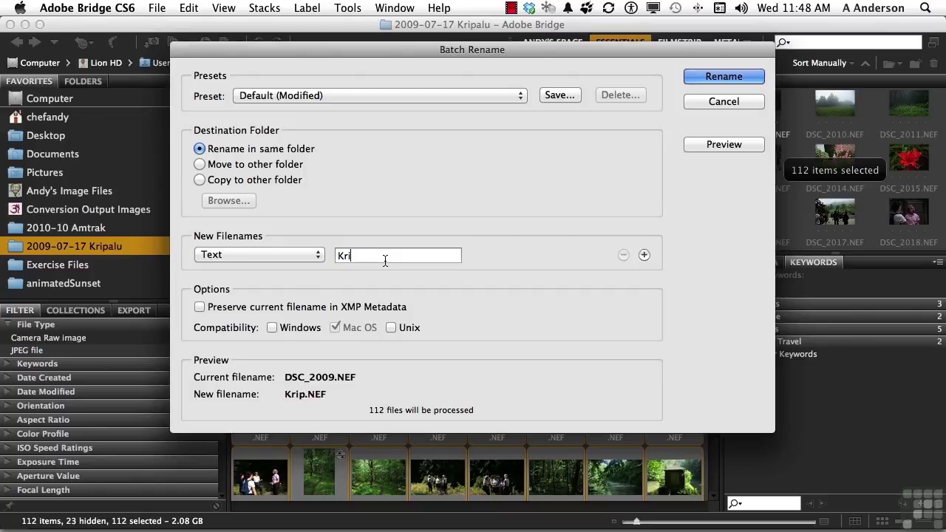
pyautogui.write('palu')
pyautogui.click(644, 255)
pyautogui.click(294, 279)
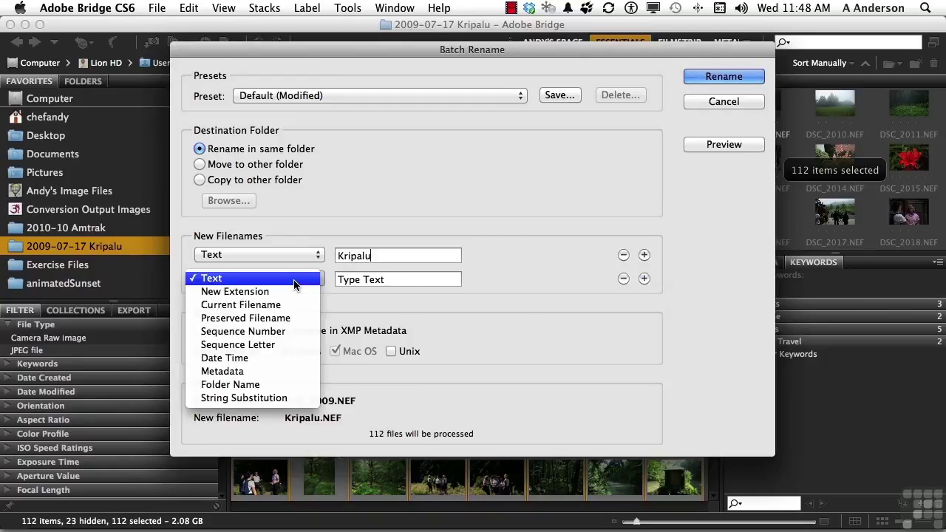
pyautogui.click(288, 333)
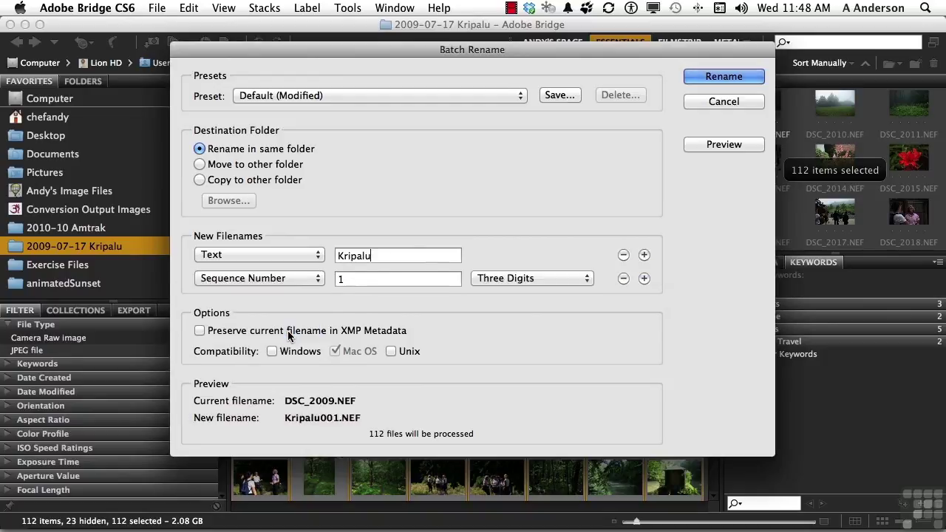
pyautogui.click(494, 279)
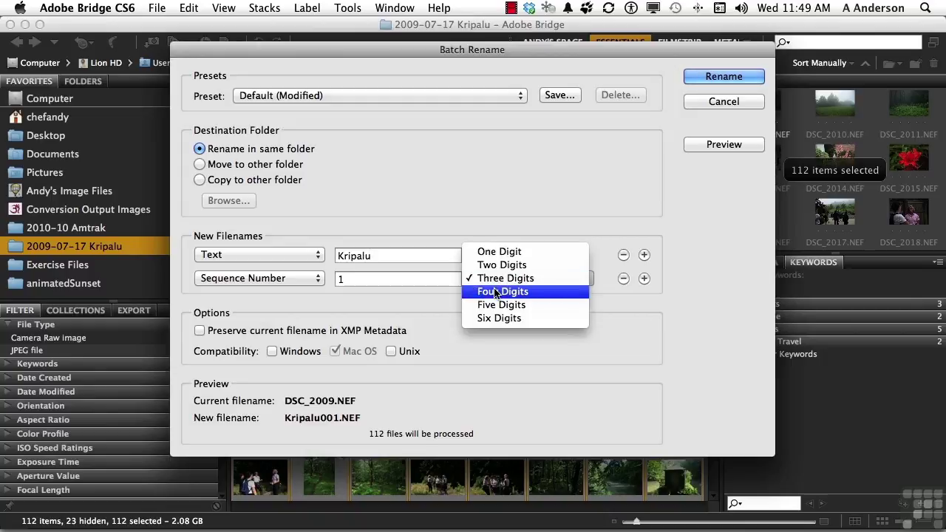
pyautogui.click(495, 292)
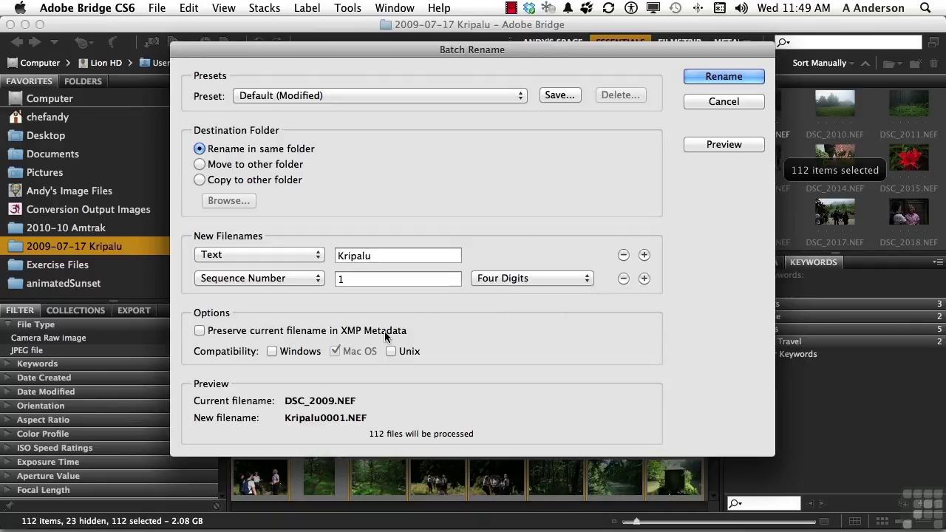
# Preserve the current filename in XMP metadata and enable Windows and Unix compatibility for the rename.
pyautogui.click(199, 331)
pyautogui.click(272, 352)
pyautogui.click(391, 351)
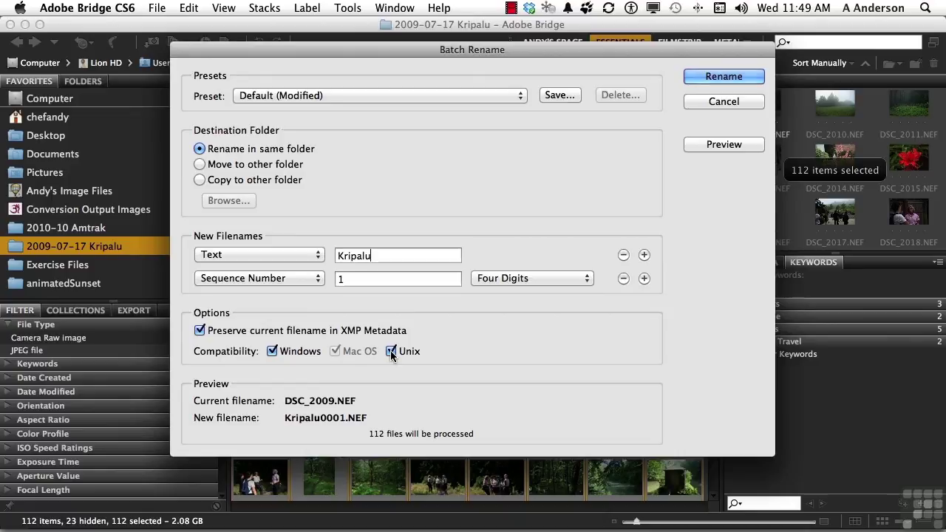
# Preview the old and new filenames for the batch and close the preview.
pyautogui.click(707, 146)
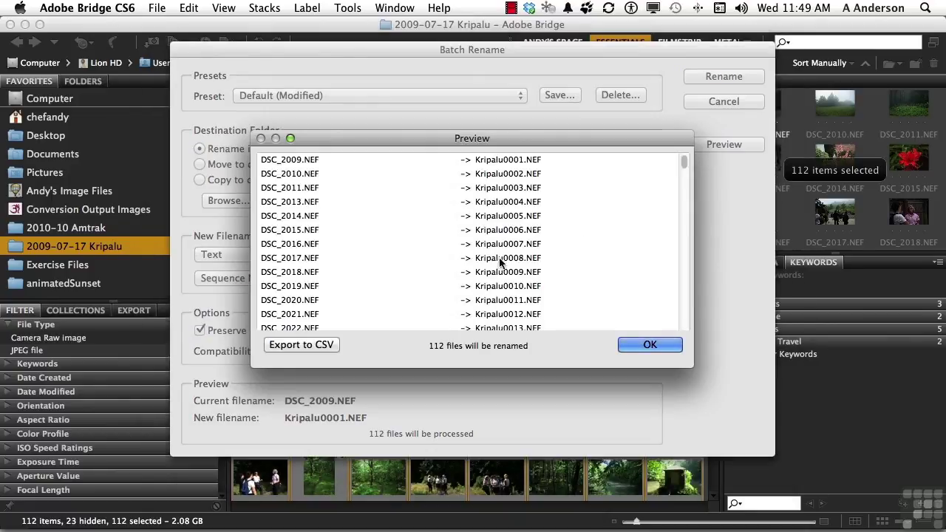
pyautogui.scroll(-10, 503, 202)
pyautogui.scroll(10, 503, 202)
pyautogui.click(641, 343)
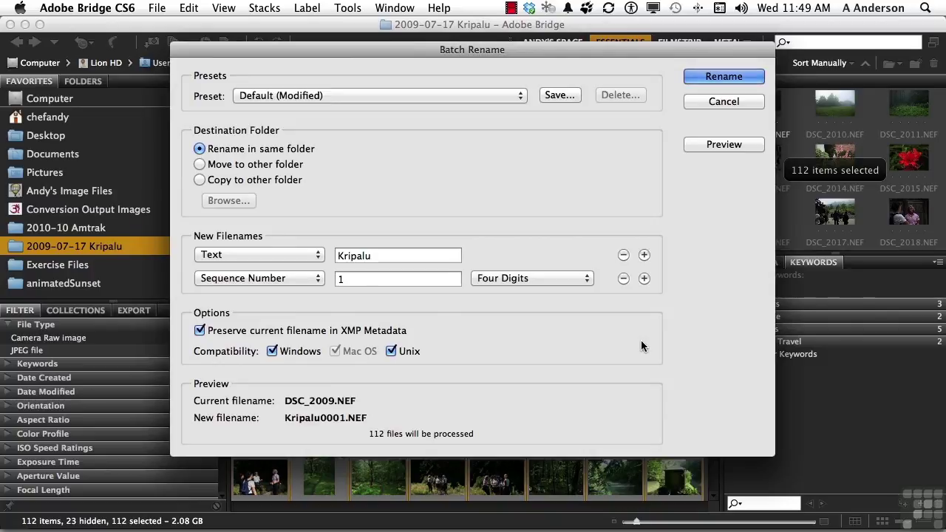
# Run the batch rename on all selected images in their current folder.
pyautogui.moveTo(509, 50); pyautogui.dragTo(639, 203)
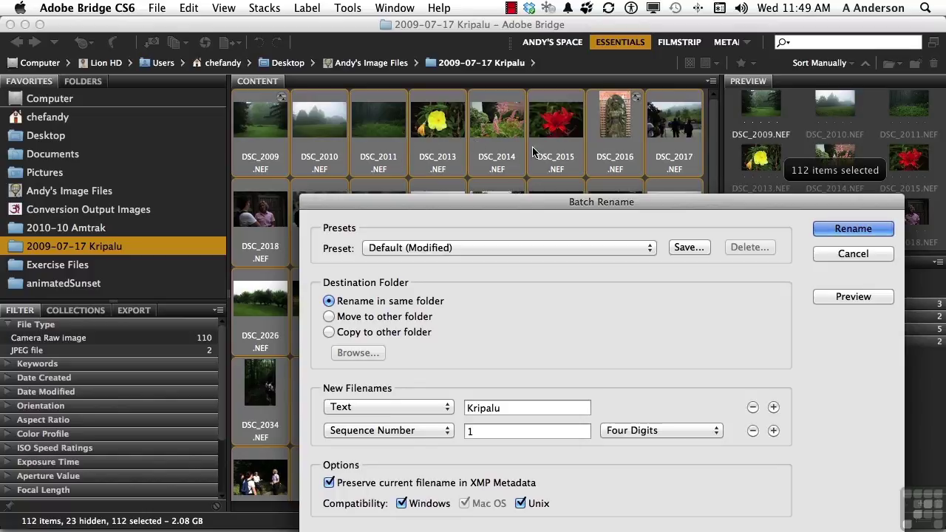
pyautogui.moveTo(475, 205); pyautogui.dragTo(401, 74)
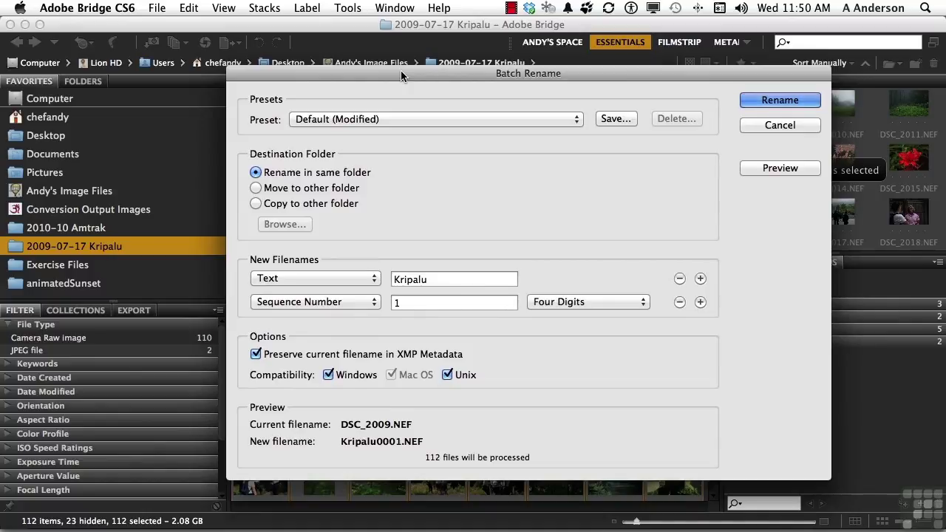
pyautogui.moveTo(401, 70)
pyautogui.mouseDown()
pyautogui.moveTo(393, 65)
pyautogui.moveTo(411, 67)
pyautogui.moveTo(400, 63)
pyautogui.mouseUp()
pyautogui.click(755, 93)
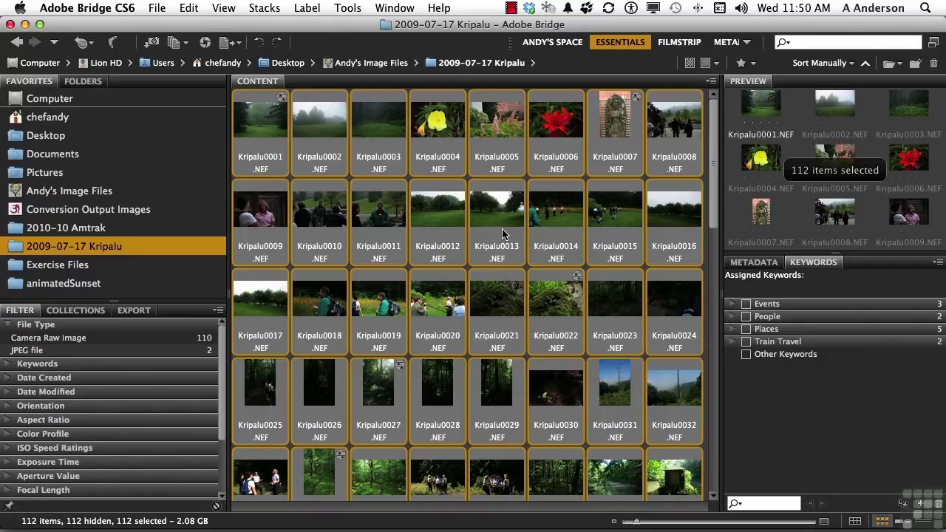
# Move Kripalu0013.NEF to the Trash and confirm the deletion.
pyautogui.click(446, 224)
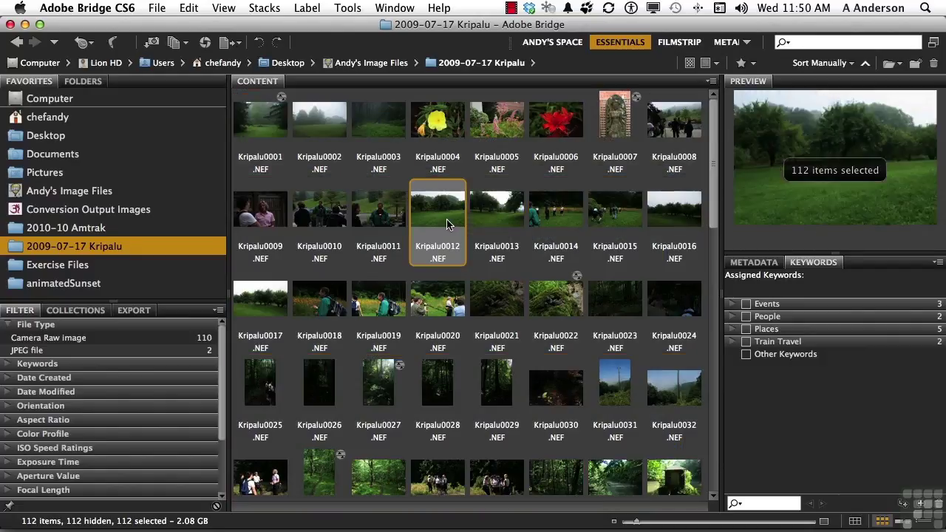
pyautogui.click(486, 224)
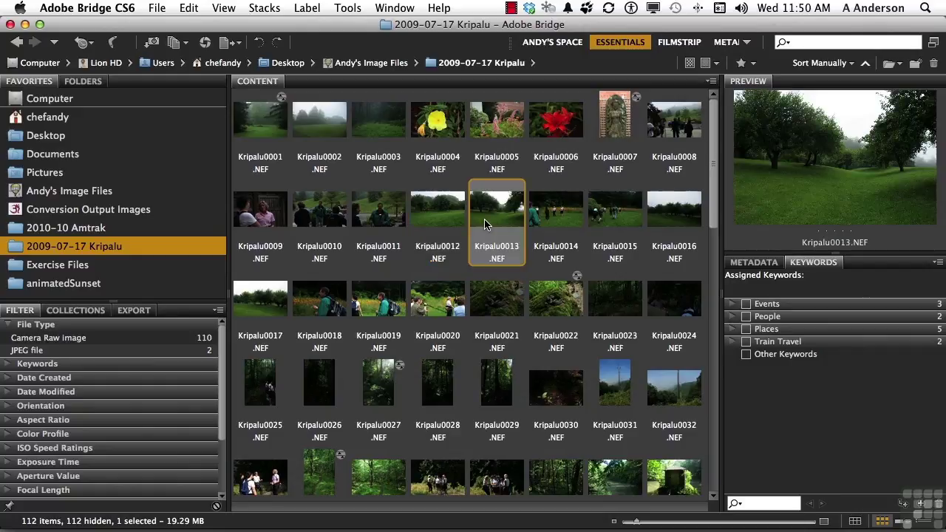
pyautogui.press('Delete')
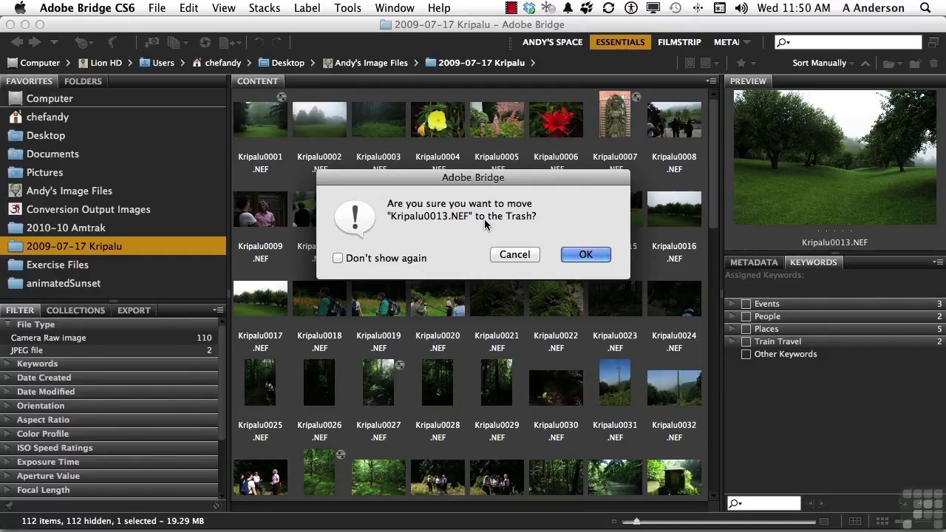
pyautogui.click(576, 255)
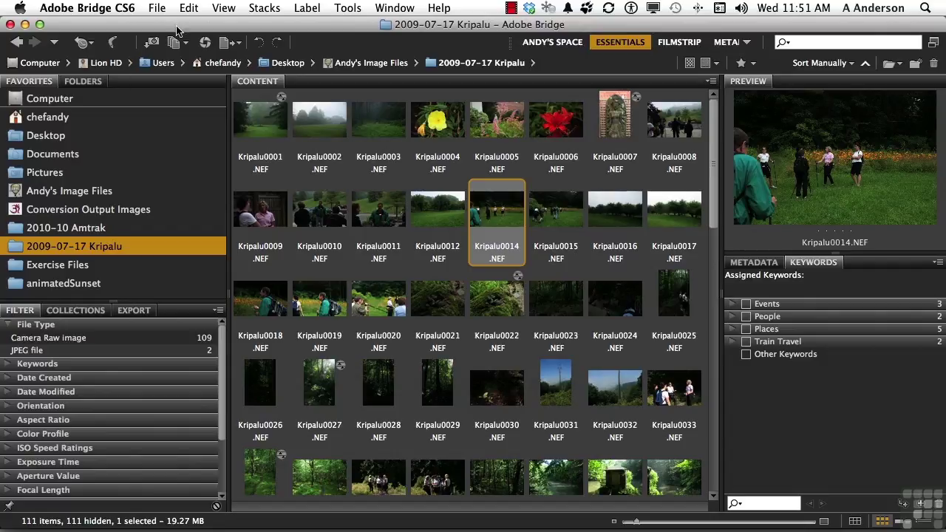
# Undo the deletion of Kripalu0013.NEF.
pyautogui.click(188, 9)
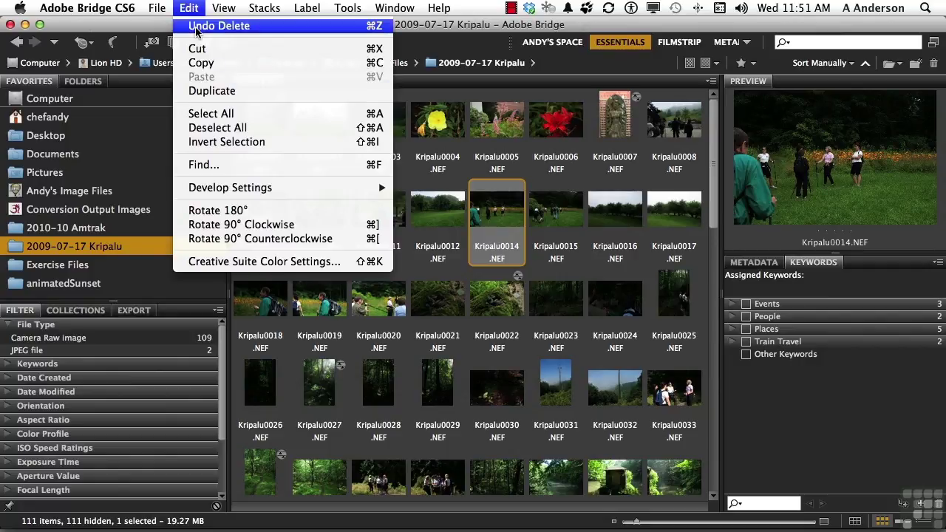
pyautogui.click(196, 28)
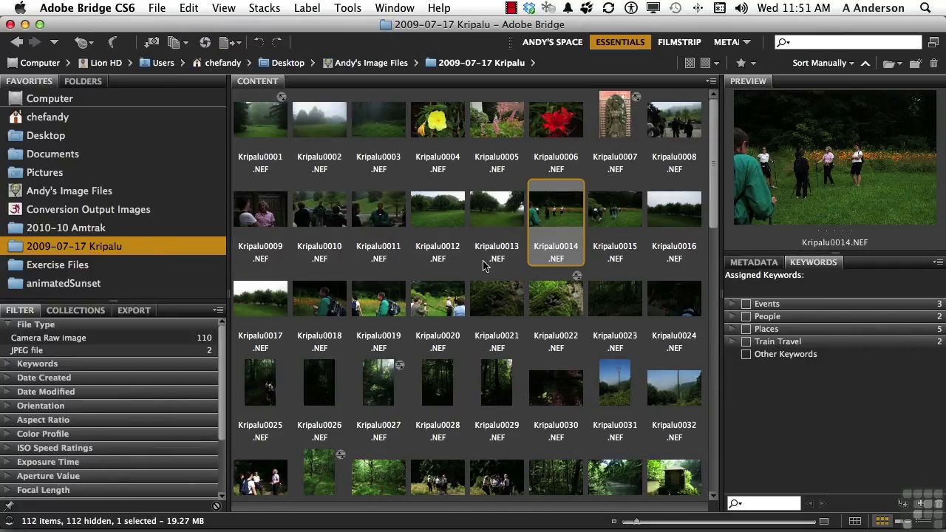